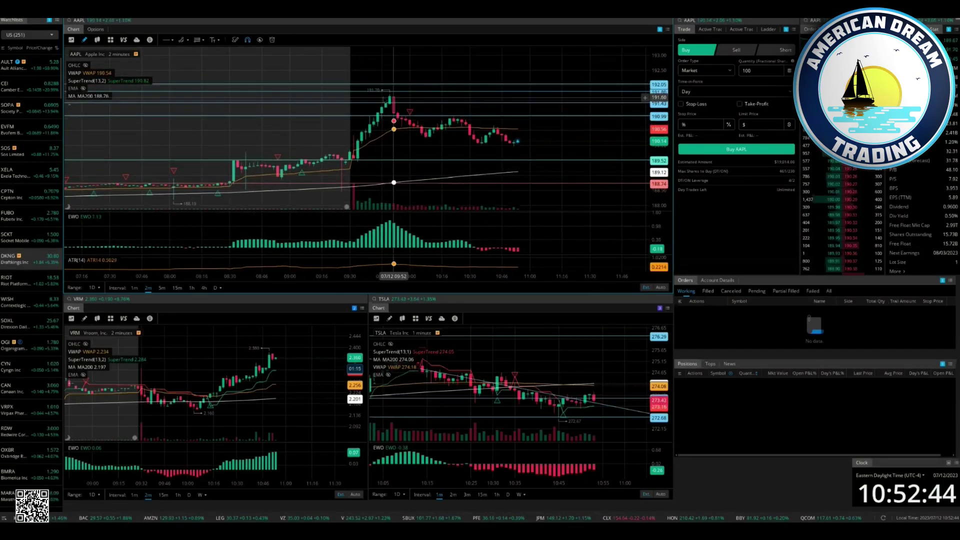
Draw a descending trend line on the AAPL 2-minute chart from the morning high across the lower highs
{"action": "right_click", "coordinate": [392, 96]}
{"action": "mouse_move", "coordinate": [413, 172]}
{"action": "left_click", "coordinate": [485, 171]}
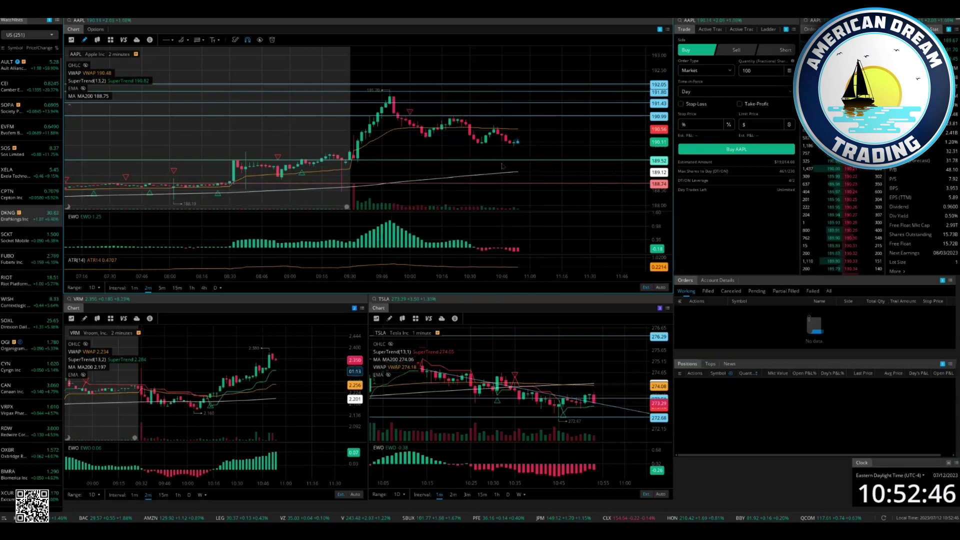
{"action": "left_click", "coordinate": [581, 157]}
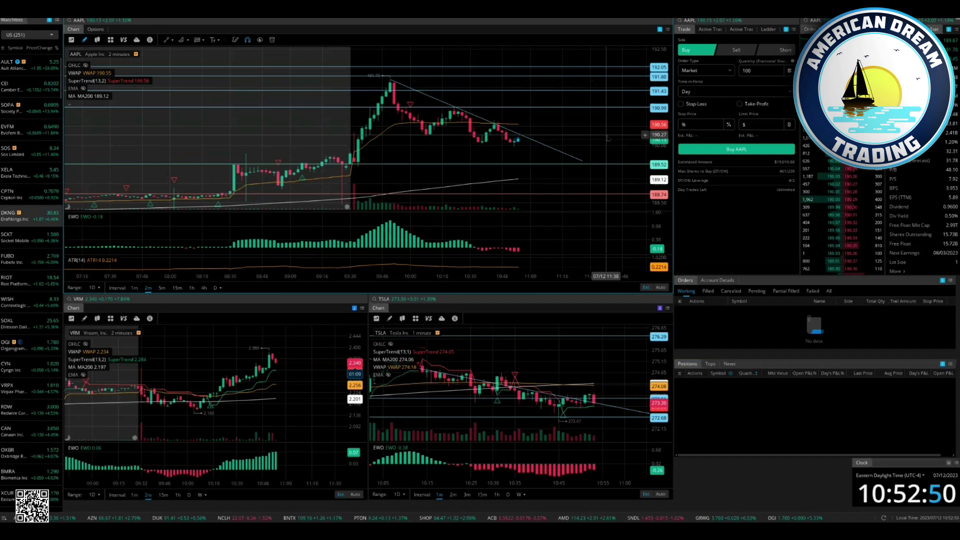
{"action": "left_click_drag", "start_coordinate": [607, 136], "coordinate": [591, 136]}
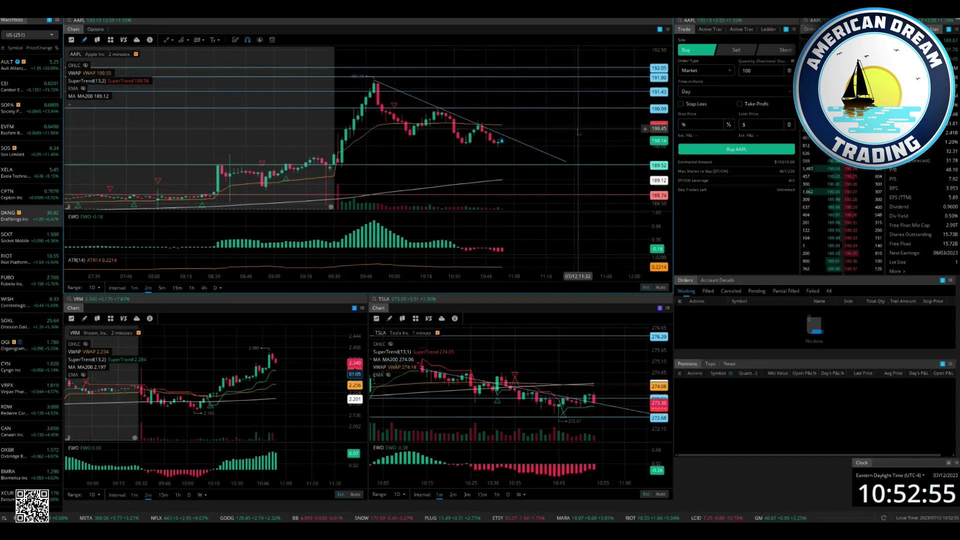
{"action": "mouse_move", "coordinate": [658, 135]}
{"action": "left_mouse_down"}
{"action": "mouse_move", "coordinate": [658, 113]}
{"action": "mouse_move", "coordinate": [661, 132]}
{"action": "left_mouse_up"}
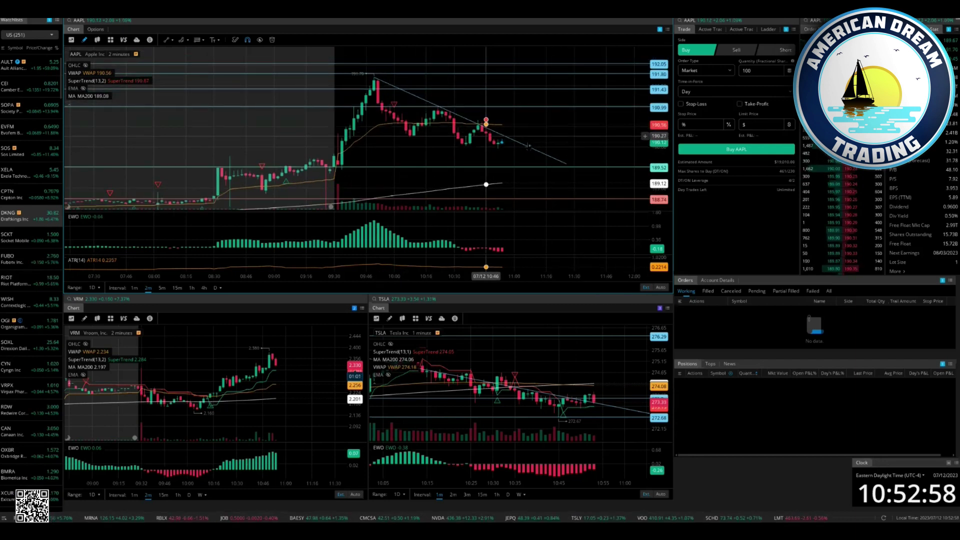
{"action": "left_click_drag", "start_coordinate": [572, 133], "coordinate": [570, 136]}
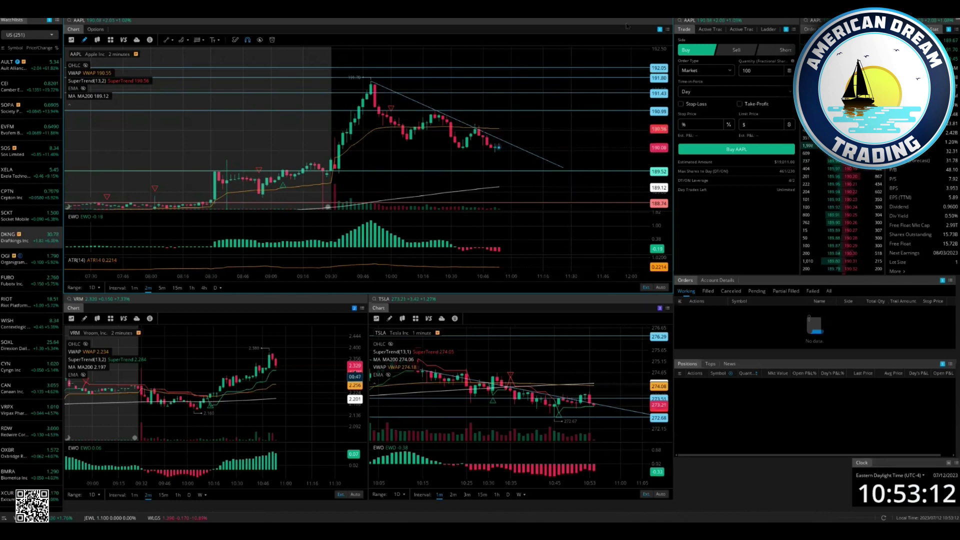
Mark AAPL's falling swings with a freehand zigzag and a downward arrow to the EWO histogram, and clear the markup
{"action": "mouse_move", "coordinate": [369, 84]}
{"action": "left_mouse_down"}
{"action": "mouse_move", "coordinate": [395, 112]}
{"action": "mouse_move", "coordinate": [460, 147]}
{"action": "mouse_move", "coordinate": [479, 127]}
{"action": "left_mouse_up"}
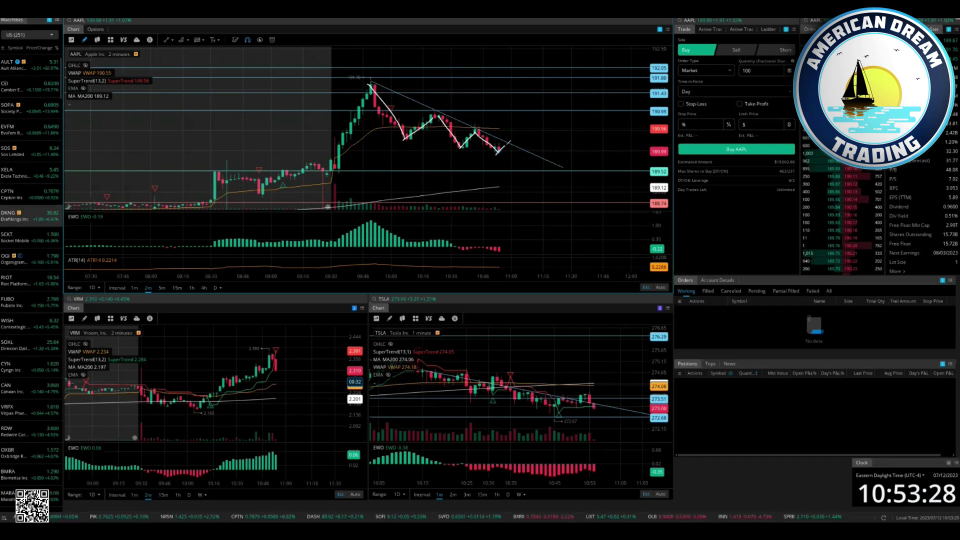
{"action": "mouse_move", "coordinate": [505, 146]}
{"action": "left_mouse_down"}
{"action": "mouse_move", "coordinate": [500, 250]}
{"action": "mouse_move", "coordinate": [516, 241]}
{"action": "left_mouse_up"}
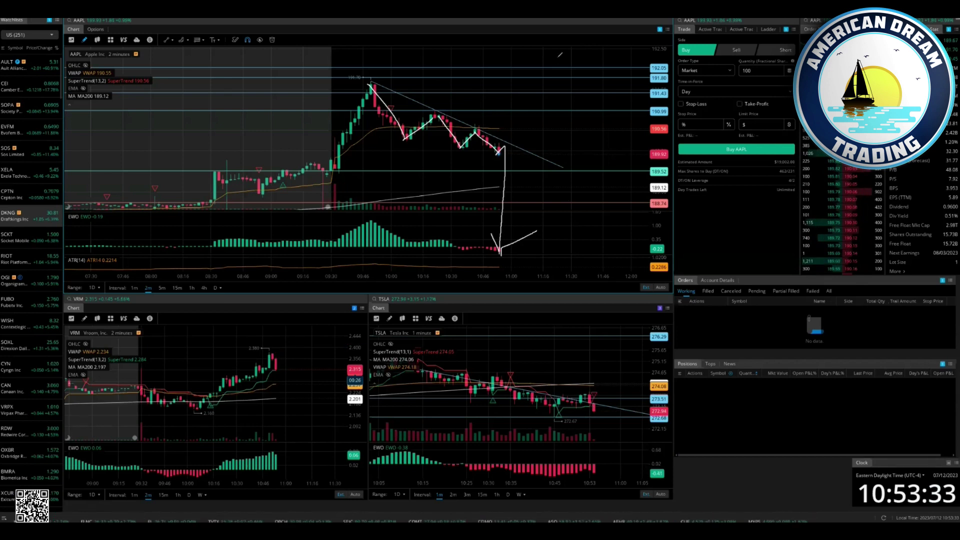
{"action": "key", "text": "e"}
{"action": "left_click_drag", "start_coordinate": [444, 132], "coordinate": [455, 119]}
{"action": "mouse_move", "coordinate": [374, 82]}
{"action": "left_mouse_down"}
{"action": "mouse_move", "coordinate": [372, 98]}
{"action": "mouse_move", "coordinate": [374, 86]}
{"action": "left_mouse_up"}
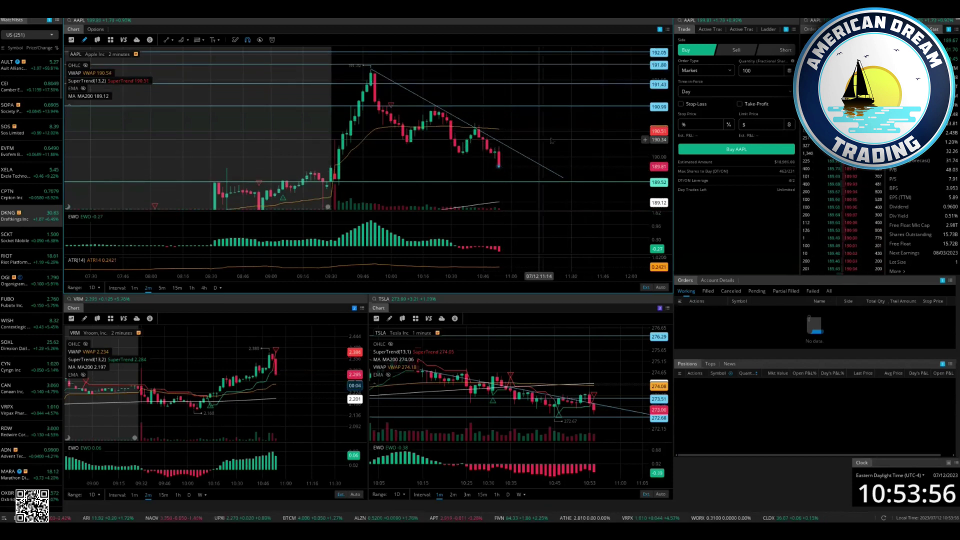
Examine AAPL's price action between the descending trend line and the 189.52 level at closer and wider ranges
{"action": "scroll", "coordinate": [530, 160], "scroll_direction": "up", "scroll_amount": 1}
{"action": "scroll", "coordinate": [541, 145], "scroll_direction": "up", "scroll_amount": 3}
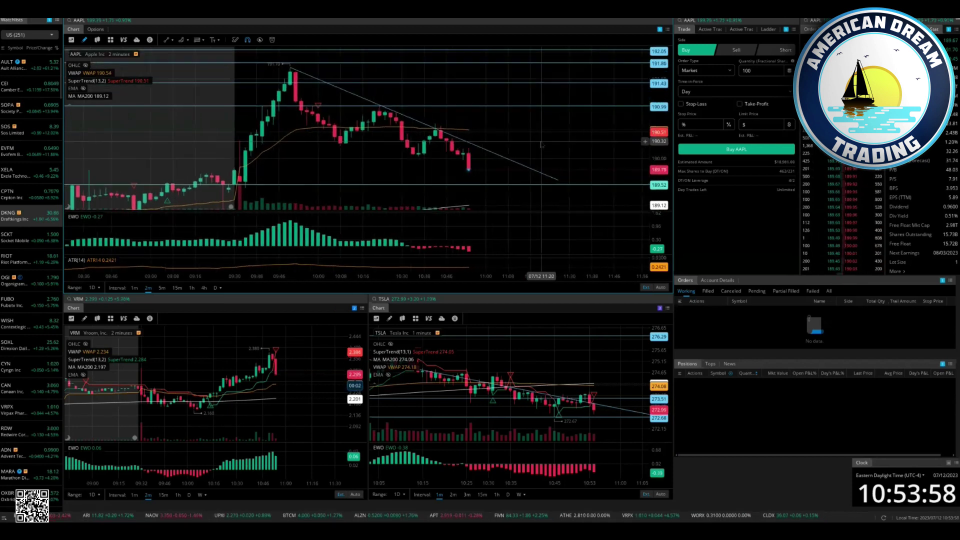
{"action": "scroll", "coordinate": [580, 134], "scroll_direction": "up", "scroll_amount": 1}
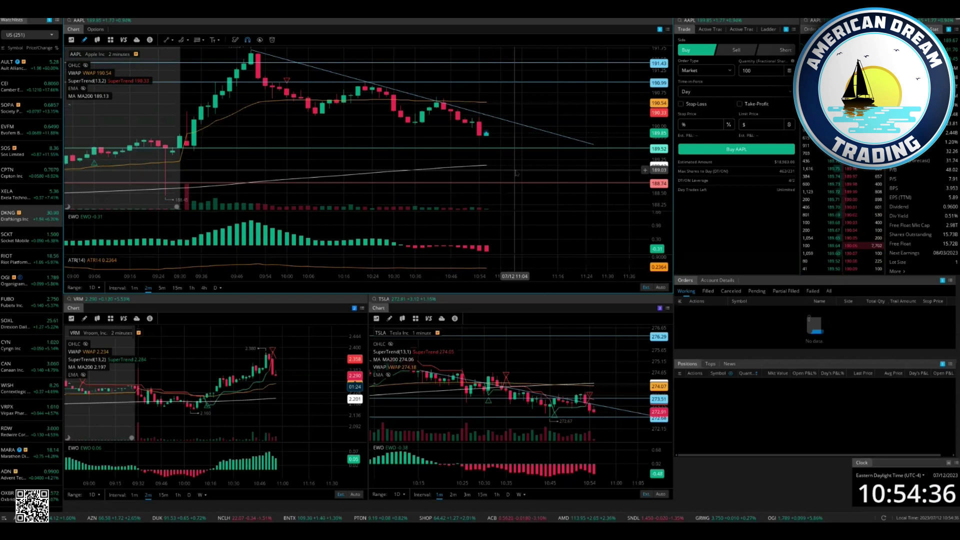
{"action": "scroll", "coordinate": [515, 170], "scroll_direction": "down", "scroll_amount": 3}
{"action": "scroll", "coordinate": [516, 173], "scroll_direction": "down", "scroll_amount": 2}
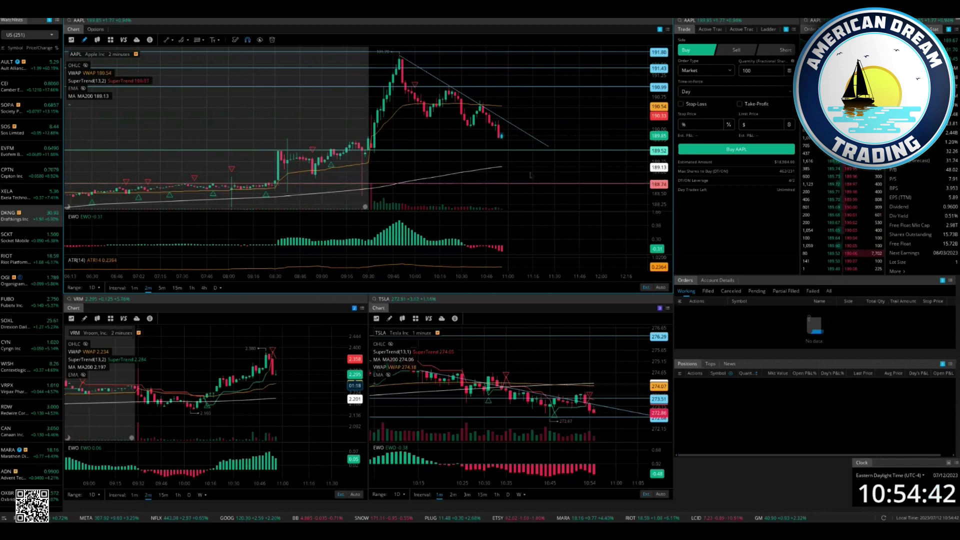
{"action": "left_click_drag", "start_coordinate": [536, 149], "coordinate": [537, 156]}
{"action": "left_click_drag", "start_coordinate": [649, 157], "coordinate": [650, 143]}
{"action": "scroll", "coordinate": [440, 150], "scroll_direction": "up", "scroll_amount": 4}
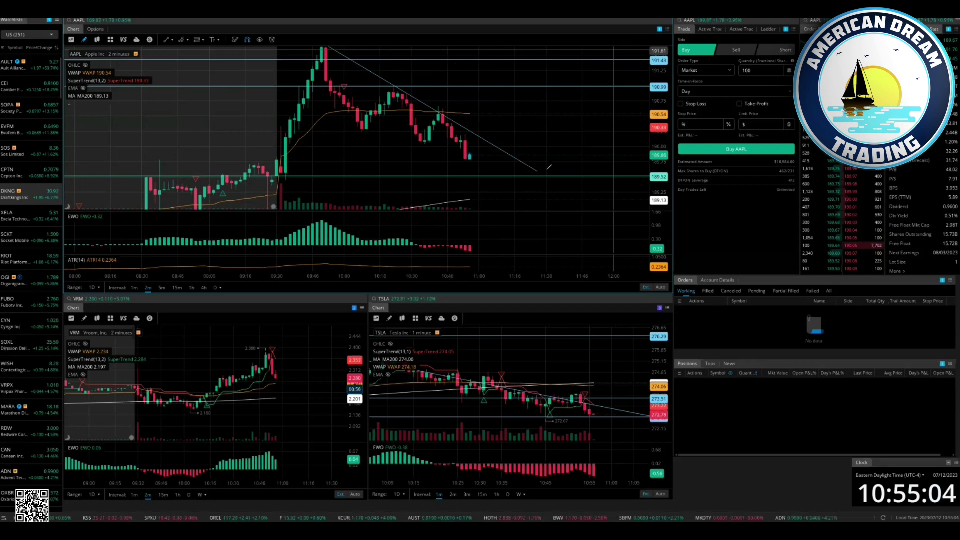
Handwrite "Support" beside AAPL's 189.52 level and sketch arrows for a bounce upward and a breakdown below it
{"action": "mouse_move", "coordinate": [557, 165]}
{"action": "left_mouse_down"}
{"action": "mouse_move", "coordinate": [545, 180]}
{"action": "mouse_move", "coordinate": [569, 178]}
{"action": "left_mouse_up"}
{"action": "mouse_move", "coordinate": [578, 175]}
{"action": "left_mouse_down"}
{"action": "mouse_move", "coordinate": [579, 187]}
{"action": "mouse_move", "coordinate": [647, 155]}
{"action": "mouse_move", "coordinate": [638, 160]}
{"action": "left_mouse_up"}
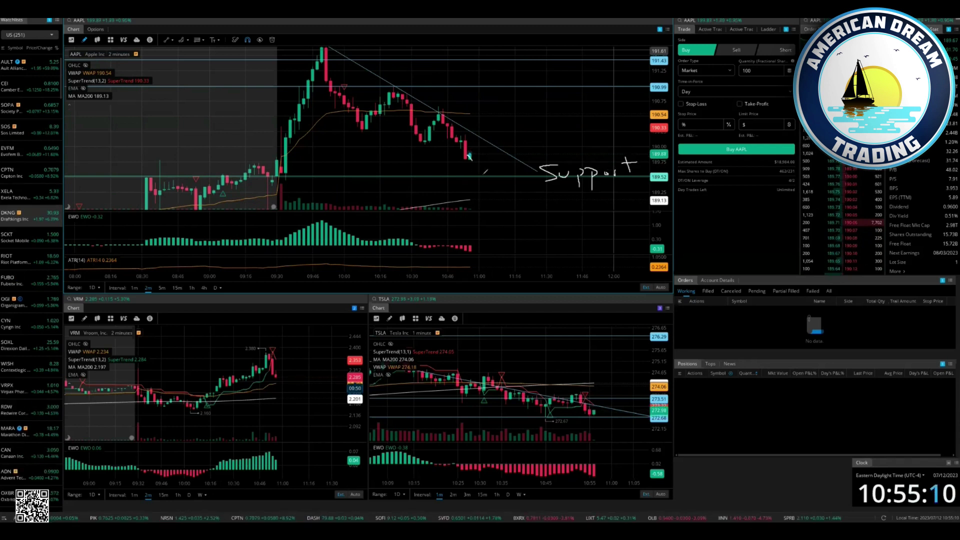
{"action": "mouse_move", "coordinate": [469, 154]}
{"action": "left_mouse_down"}
{"action": "mouse_move", "coordinate": [485, 170]}
{"action": "mouse_move", "coordinate": [468, 218]}
{"action": "left_mouse_up"}
{"action": "left_click_drag", "start_coordinate": [461, 209], "coordinate": [483, 216]}
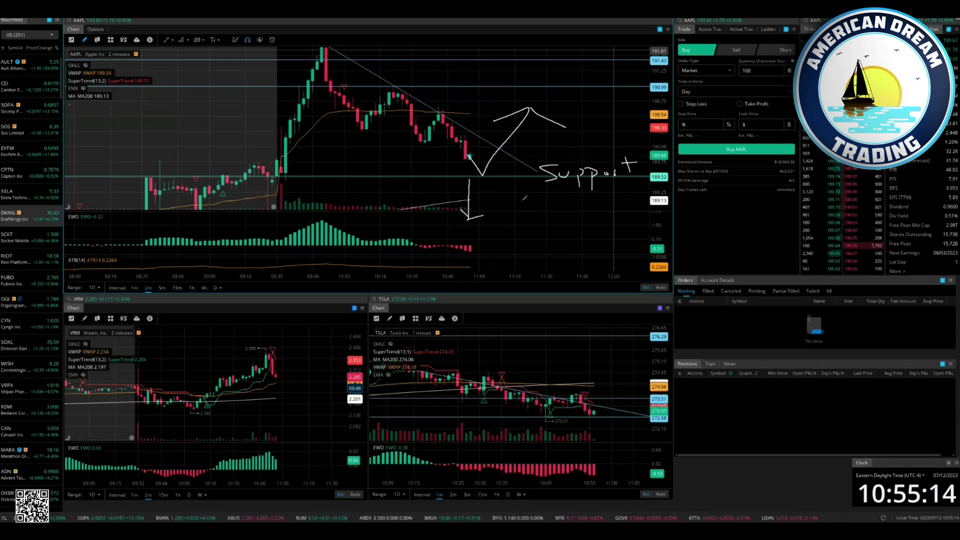
{"action": "left_click_drag", "start_coordinate": [414, 224], "coordinate": [500, 182]}
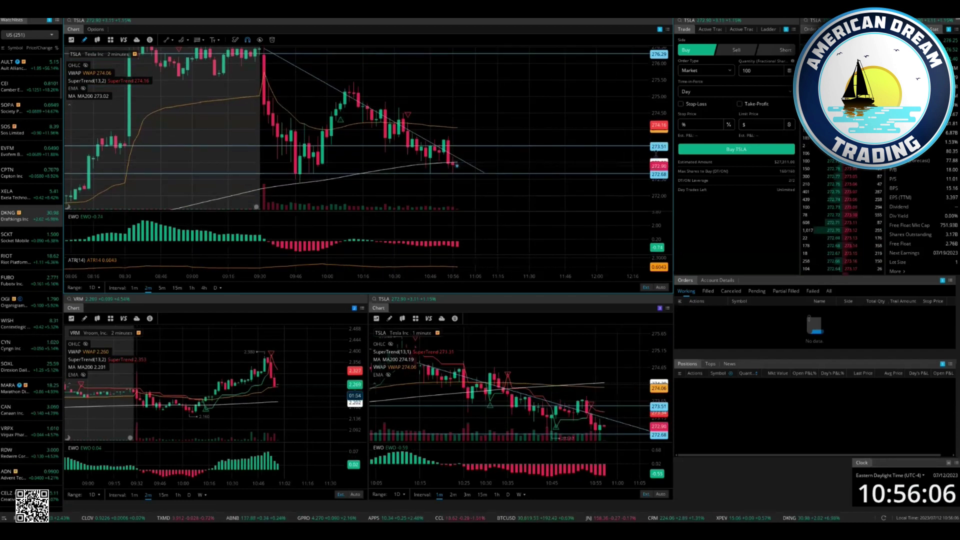
Sketch freehand bounce and breakdown arrows from TSLA's 272.68 level on the 2-minute chart, and clear the markup
{"action": "left_click_drag", "start_coordinate": [656, 153], "coordinate": [656, 181]}
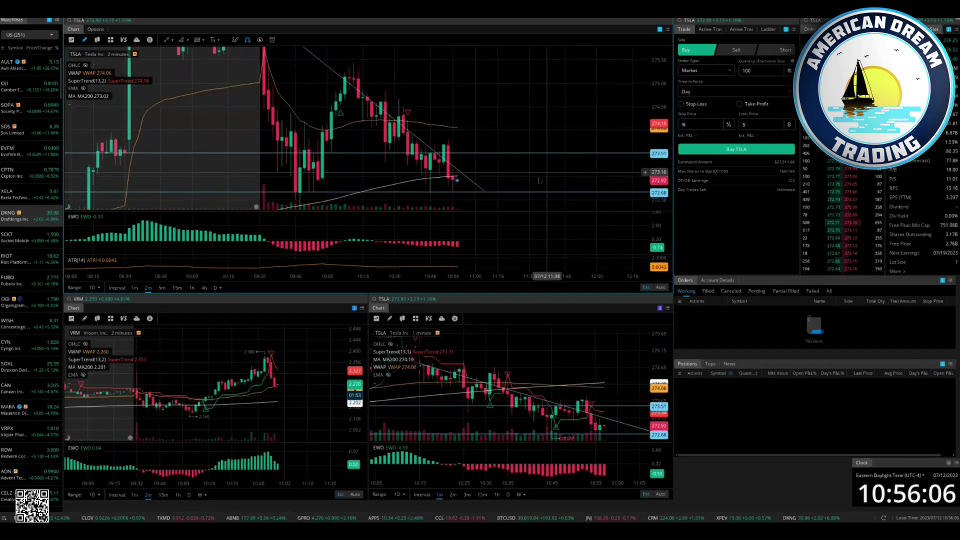
{"action": "left_click_drag", "start_coordinate": [546, 182], "coordinate": [529, 161]}
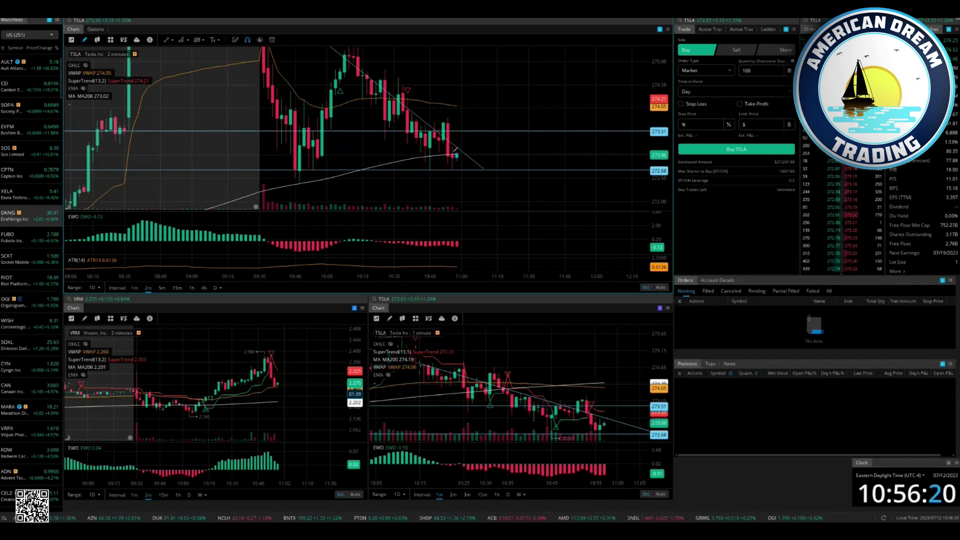
{"action": "mouse_move", "coordinate": [452, 153]}
{"action": "left_mouse_down"}
{"action": "mouse_move", "coordinate": [467, 156]}
{"action": "mouse_move", "coordinate": [476, 108]}
{"action": "mouse_move", "coordinate": [488, 114]}
{"action": "left_mouse_up"}
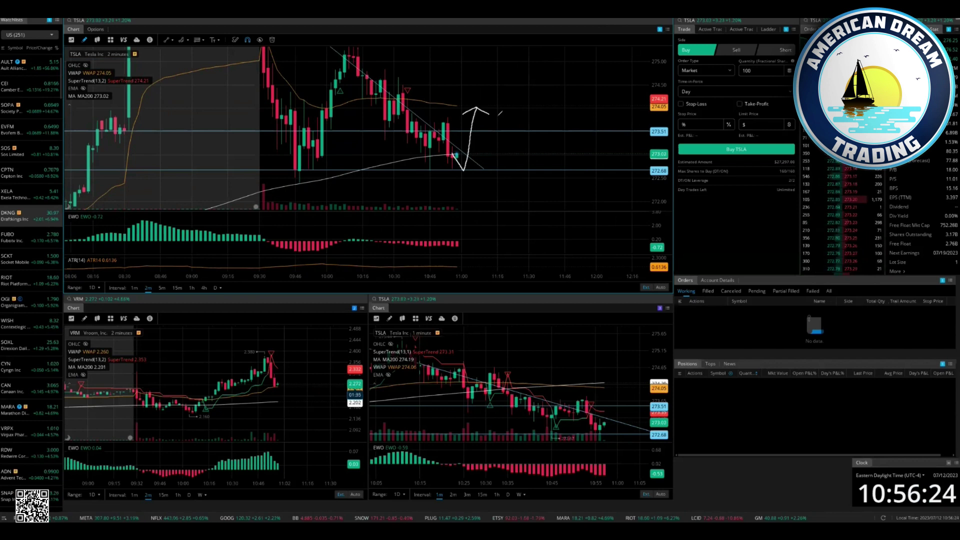
{"action": "mouse_move", "coordinate": [471, 173]}
{"action": "left_mouse_down"}
{"action": "mouse_move", "coordinate": [475, 218]}
{"action": "mouse_move", "coordinate": [506, 200]}
{"action": "left_mouse_up"}
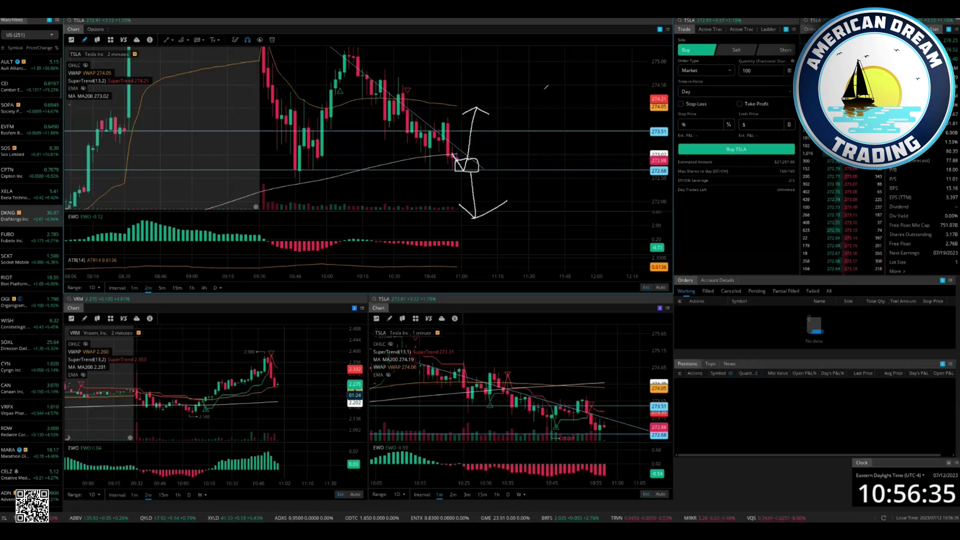
{"action": "key", "text": "e"}
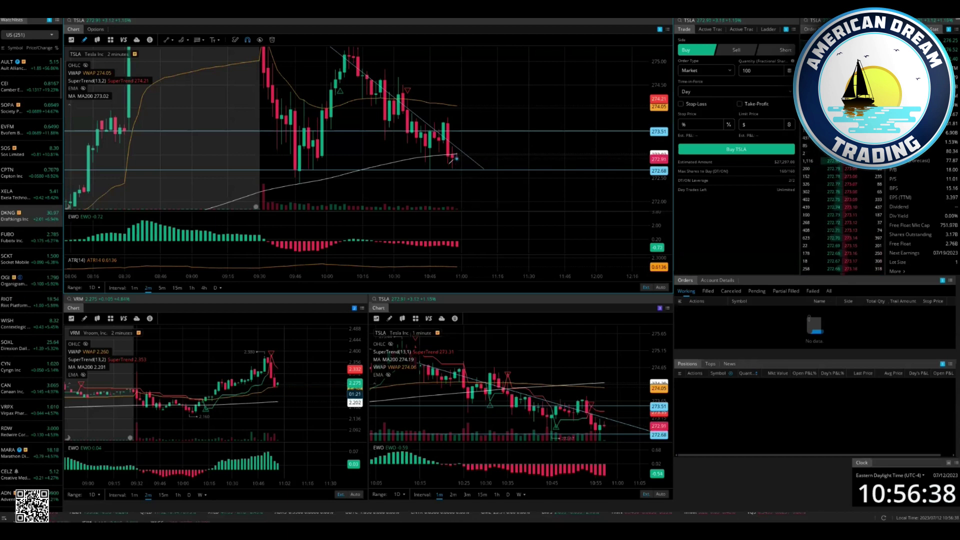
Illustrate TSLA's upward and downward scenarios and its downtrend with separate freehand arrows, clearing each sketch
{"action": "mouse_move", "coordinate": [466, 163]}
{"action": "left_mouse_down"}
{"action": "mouse_move", "coordinate": [449, 164]}
{"action": "mouse_move", "coordinate": [466, 163]}
{"action": "mouse_move", "coordinate": [495, 92]}
{"action": "left_mouse_up"}
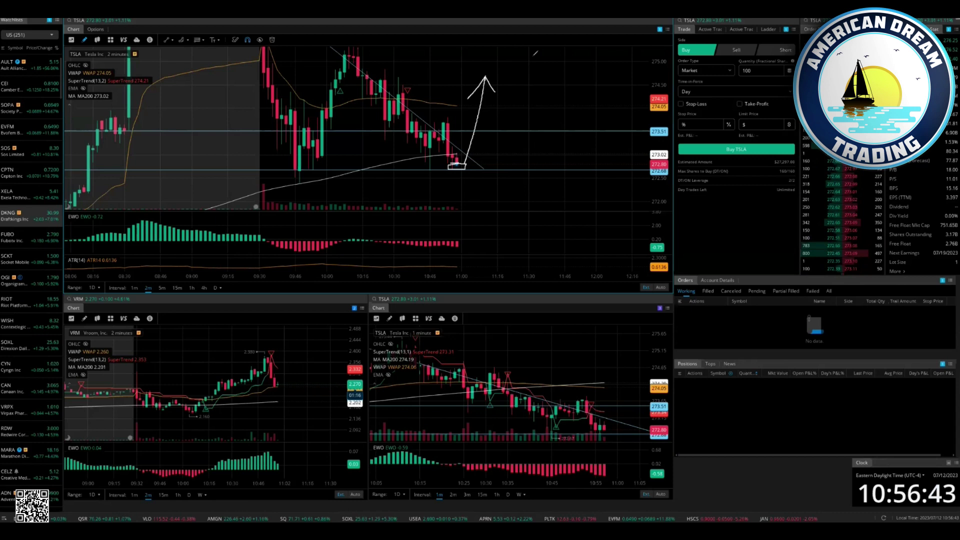
{"action": "key", "text": "e"}
{"action": "mouse_move", "coordinate": [457, 162]}
{"action": "left_mouse_down"}
{"action": "mouse_move", "coordinate": [458, 214]}
{"action": "mouse_move", "coordinate": [479, 214]}
{"action": "left_mouse_up"}
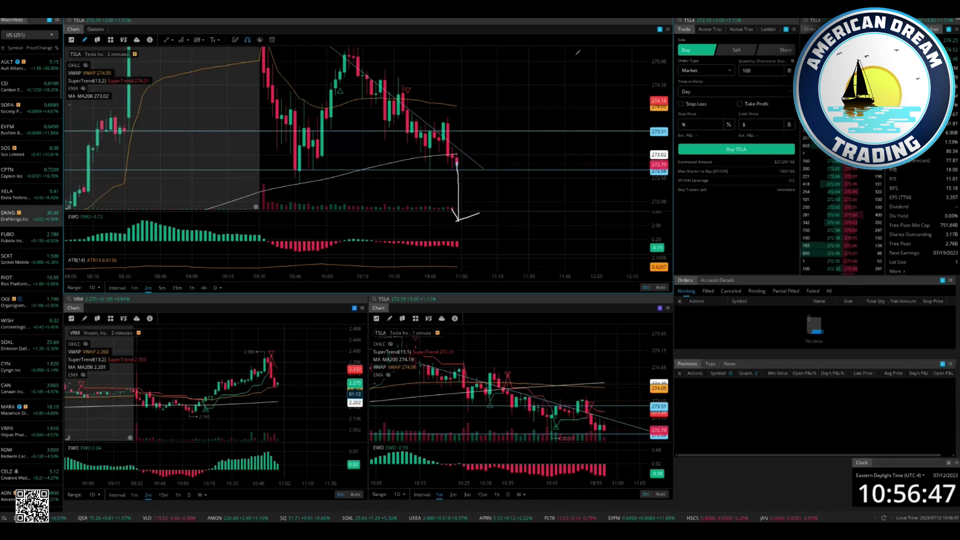
{"action": "key", "text": "e"}
{"action": "mouse_move", "coordinate": [347, 59]}
{"action": "left_mouse_down"}
{"action": "mouse_move", "coordinate": [456, 154]}
{"action": "mouse_move", "coordinate": [397, 161]}
{"action": "left_mouse_up"}
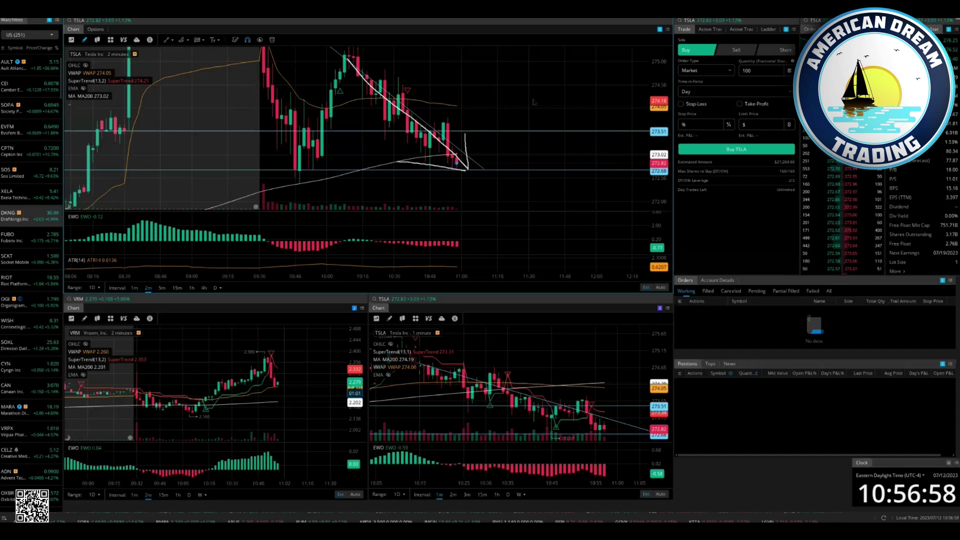
{"action": "key", "text": "Escape"}
{"action": "left_click_drag", "start_coordinate": [662, 104], "coordinate": [662, 80]}
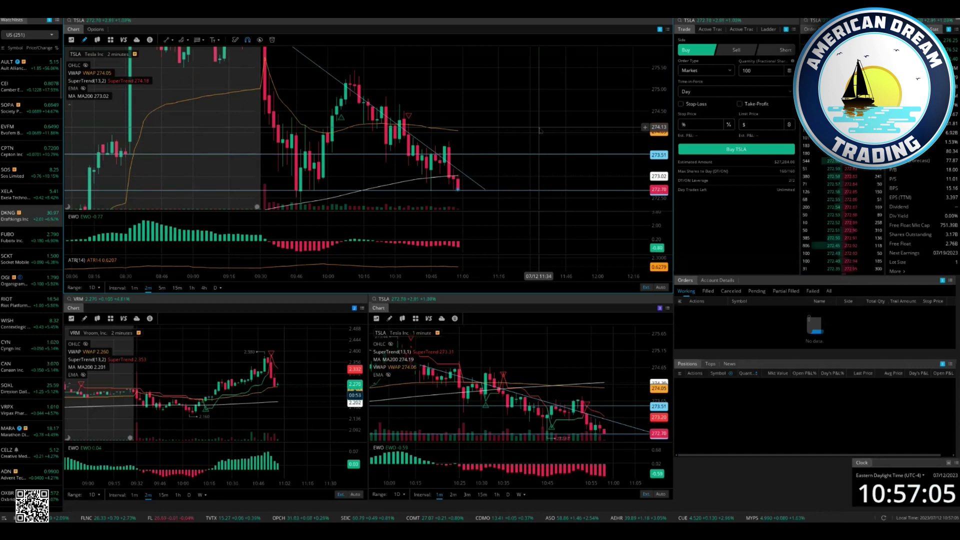
{"action": "left_click_drag", "start_coordinate": [507, 170], "coordinate": [508, 155]}
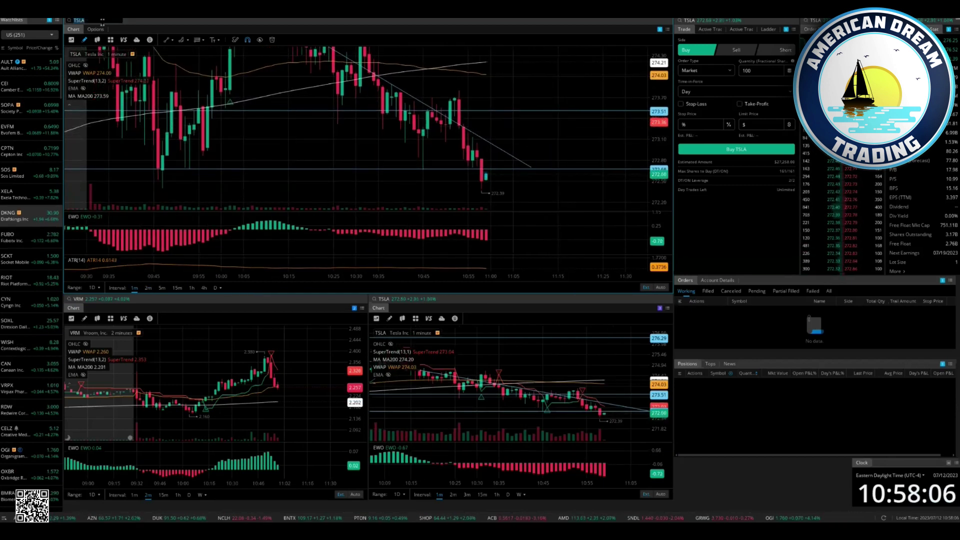
Load NVDA in the main chart and set its interval to 2 minutes
{"action": "type", "text": "ri"}
{"action": "type", "text": "vda"}
{"action": "key", "text": "Return"}
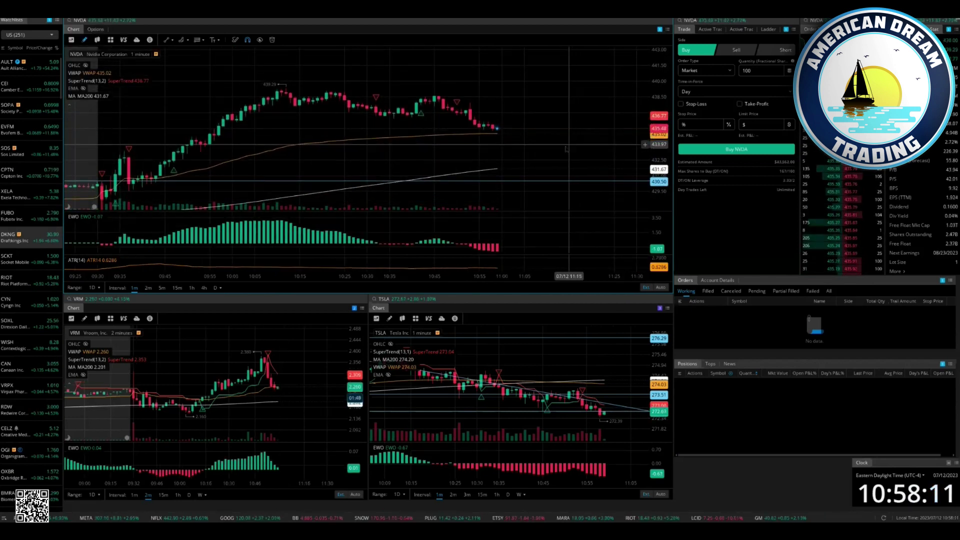
{"action": "scroll", "coordinate": [564, 147], "scroll_direction": "down", "scroll_amount": 2}
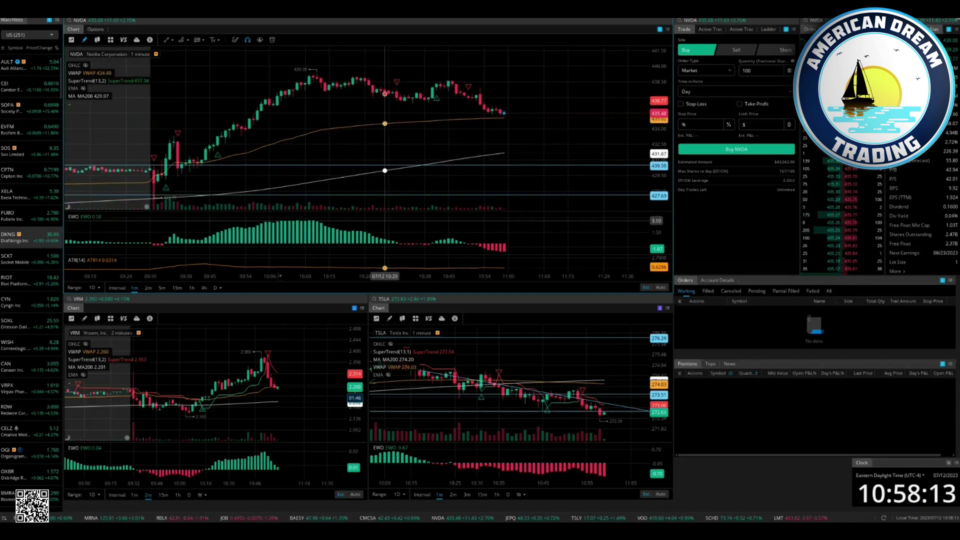
{"action": "left_click", "coordinate": [147, 287]}
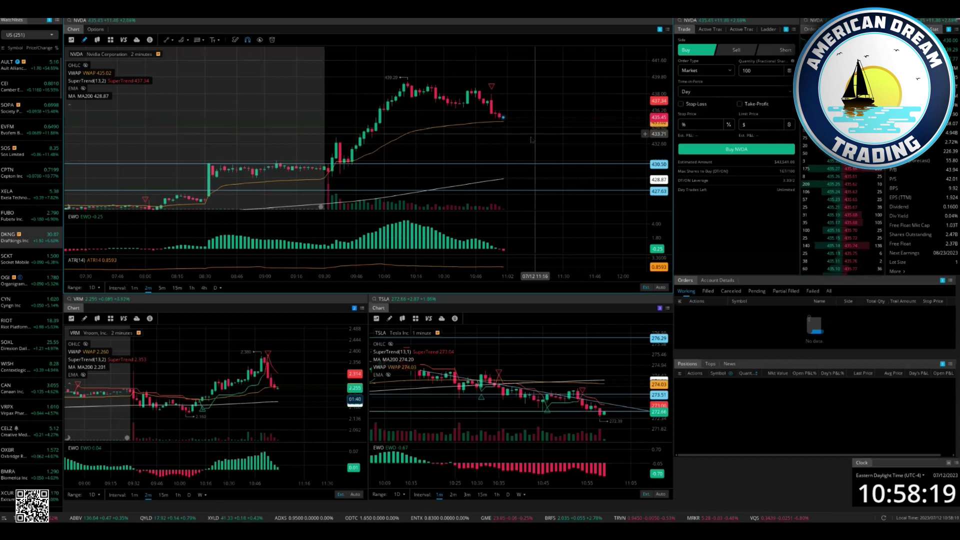
Examine NVDA's pullback from the morning high toward the VWAP on the 2-minute chart
{"action": "left_click_drag", "start_coordinate": [549, 127], "coordinate": [540, 127]}
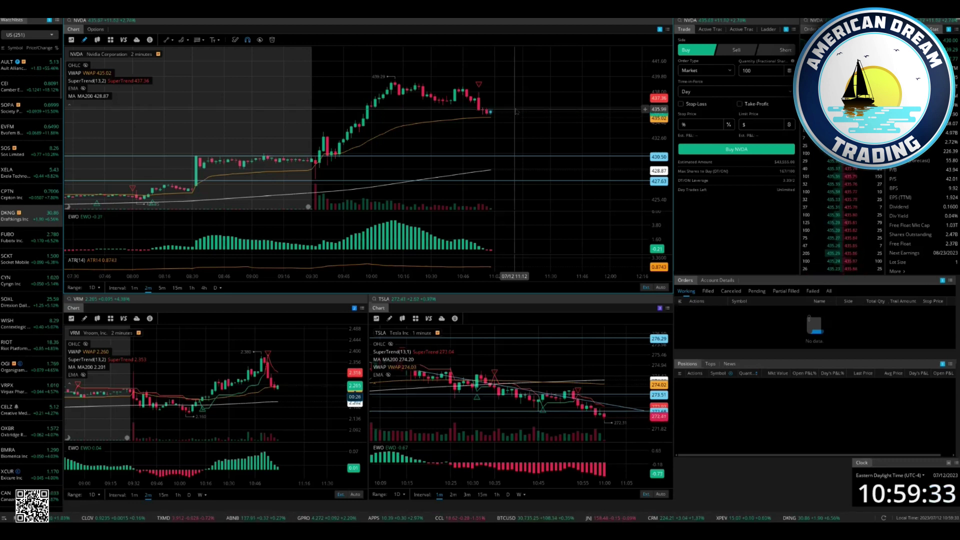
{"action": "left_click_drag", "start_coordinate": [514, 111], "coordinate": [518, 115]}
{"action": "left_click_drag", "start_coordinate": [663, 138], "coordinate": [661, 115]}
{"action": "left_click_drag", "start_coordinate": [553, 133], "coordinate": [551, 161]}
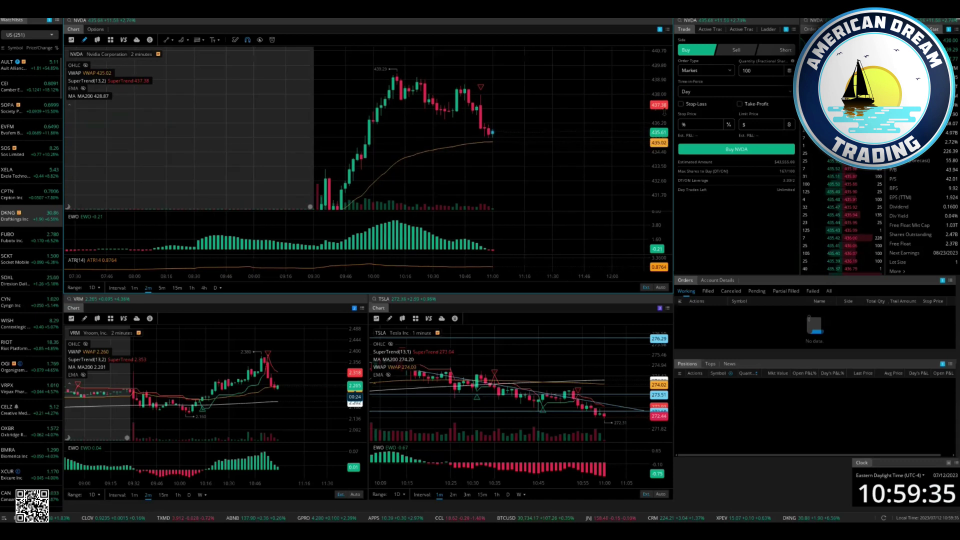
{"action": "left_click_drag", "start_coordinate": [660, 138], "coordinate": [661, 153]}
{"action": "left_click_drag", "start_coordinate": [535, 130], "coordinate": [525, 142]}
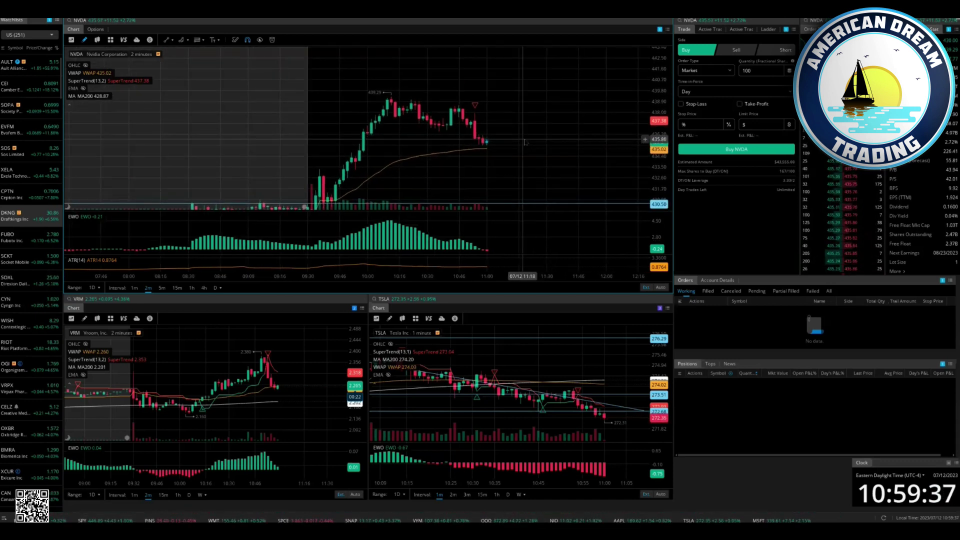